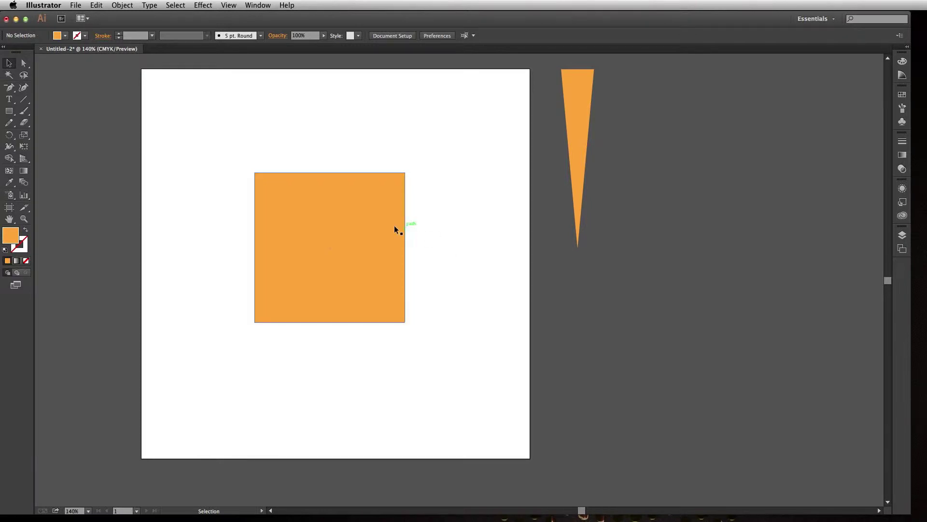
Tilt the orange square by its corner and move it off the artboard to the lower right
left_click(355, 234)
left_click_drag(356, 234, 359, 212)
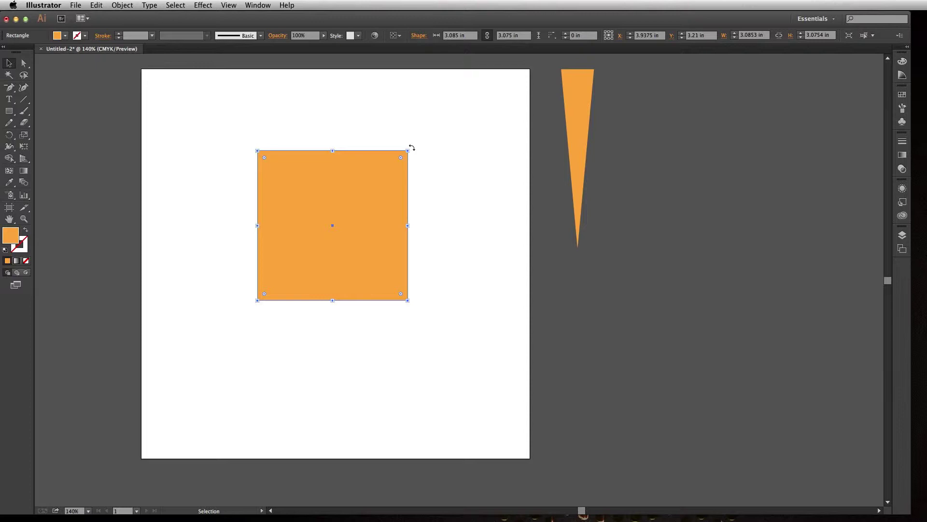
left_click_drag(412, 146, 457, 254)
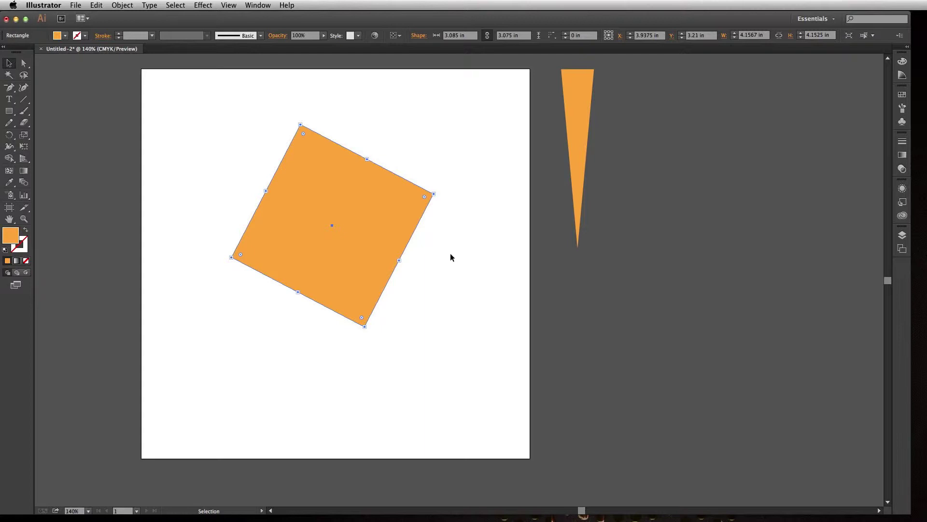
left_click_drag(352, 216, 782, 367)
Deselect, then set up the Ellipse tool with no fill and a purple stroke
left_click(590, 267)
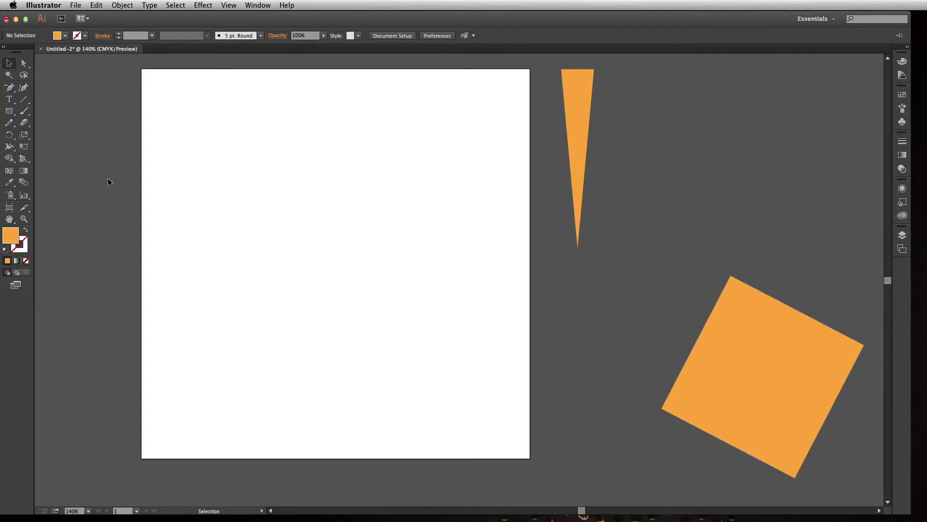
left_click_drag(8, 115, 46, 136)
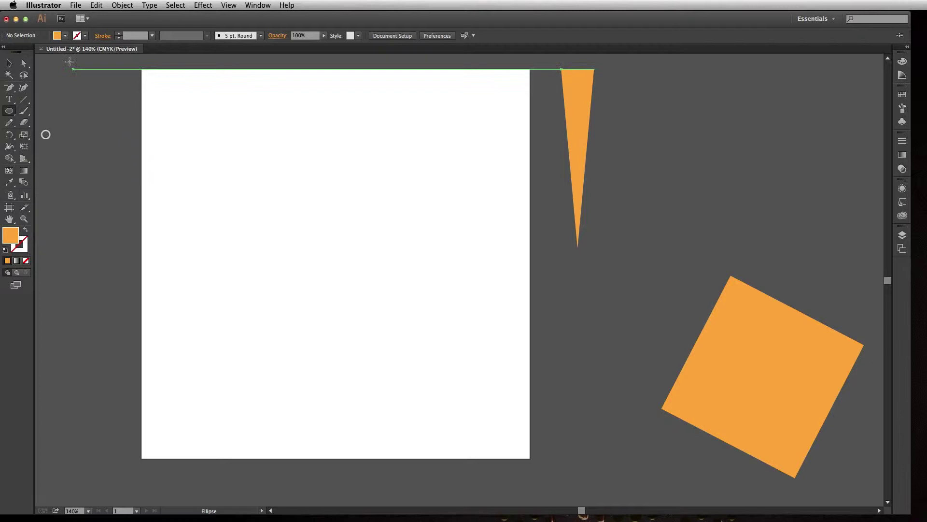
left_click(66, 37)
left_click(6, 52)
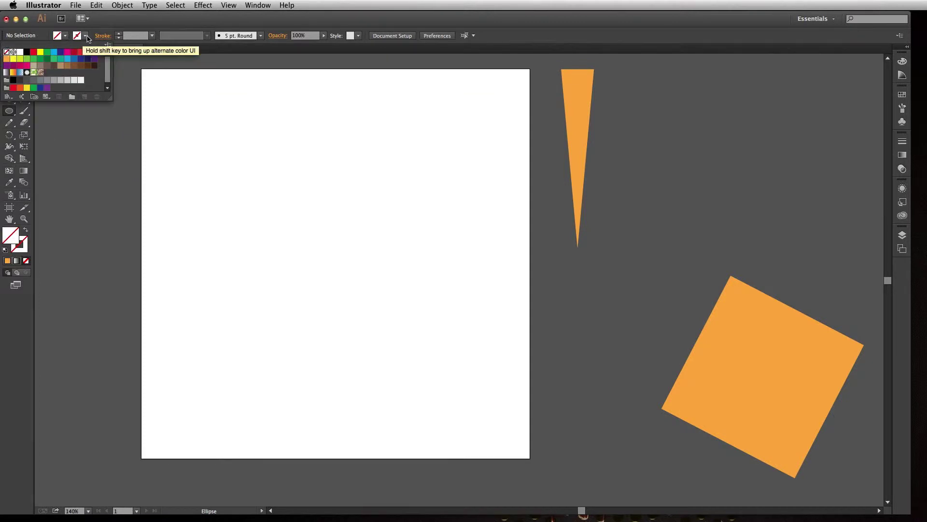
left_click(88, 38)
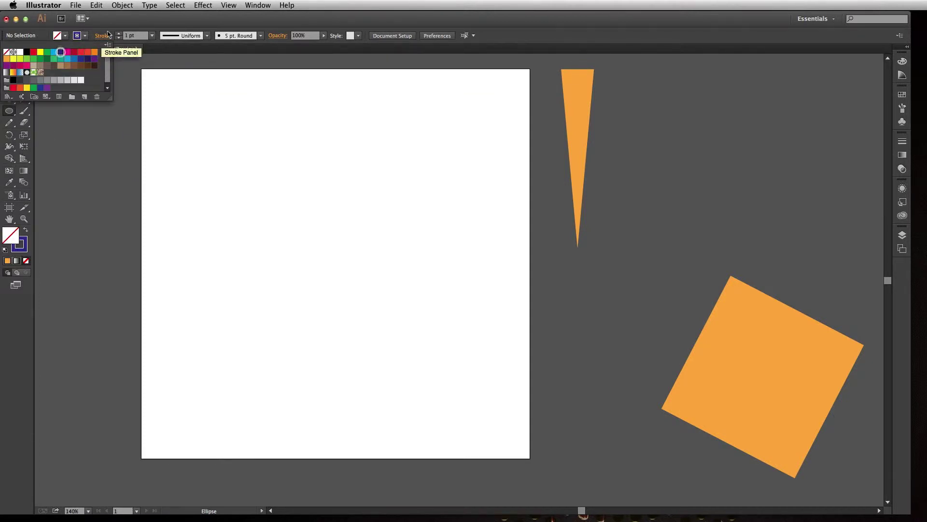
left_click(104, 53)
Draw a tall narrow ellipse and shift it right to the artboard centre
left_click_drag(306, 87, 326, 446)
left_click(9, 62)
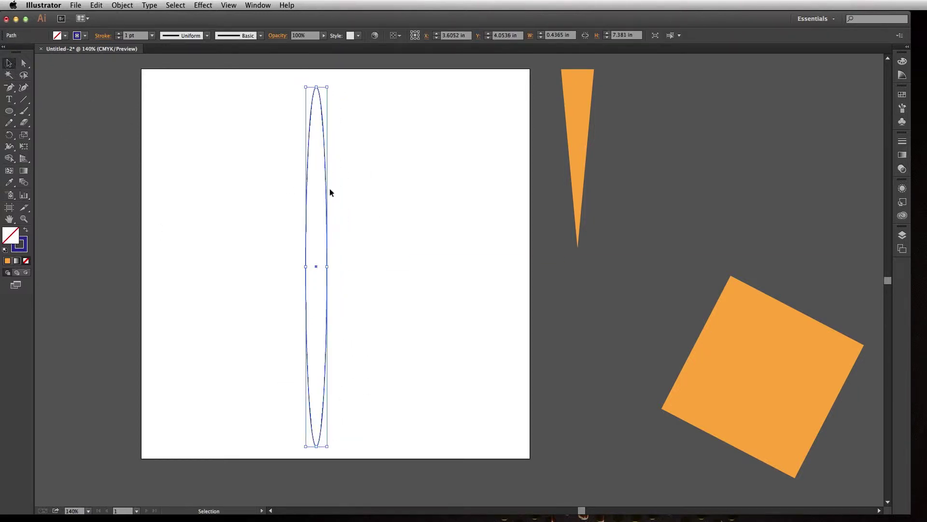
left_click_drag(327, 192, 349, 193)
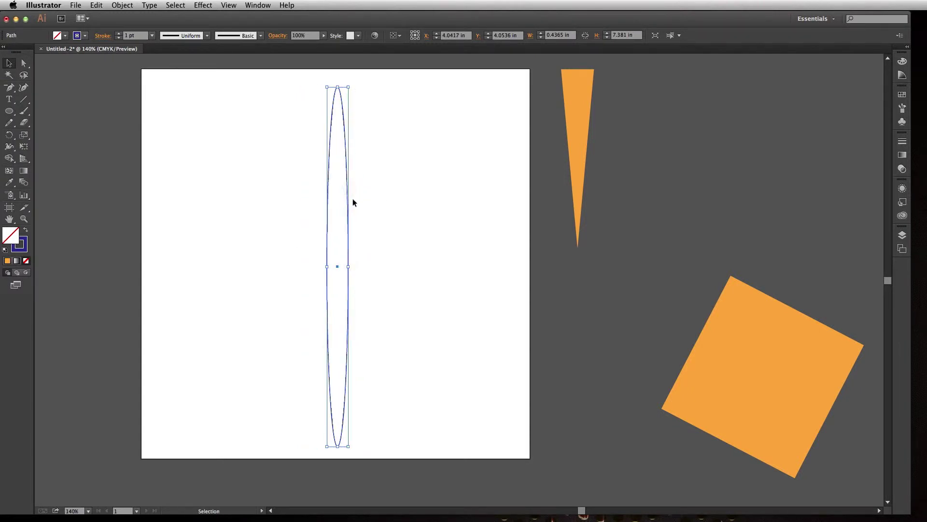
left_click(10, 137)
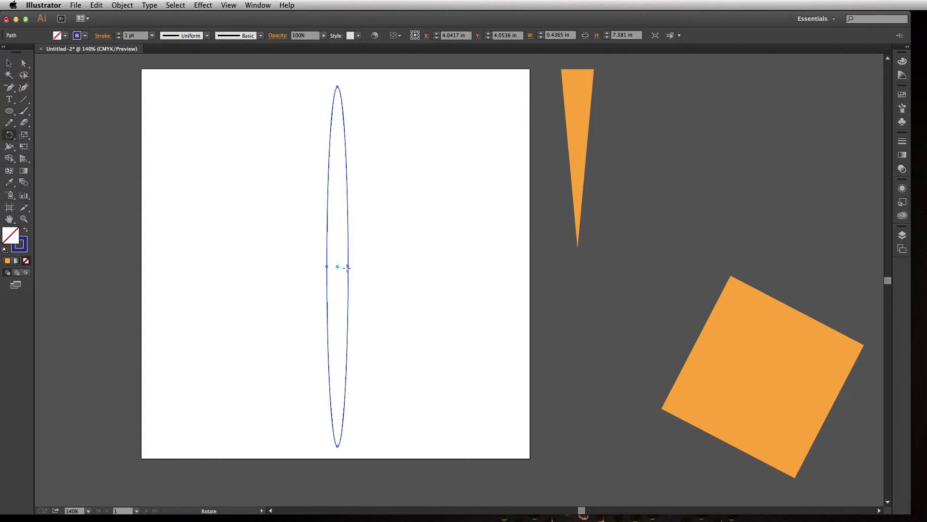
left_click_drag(355, 265, 344, 241)
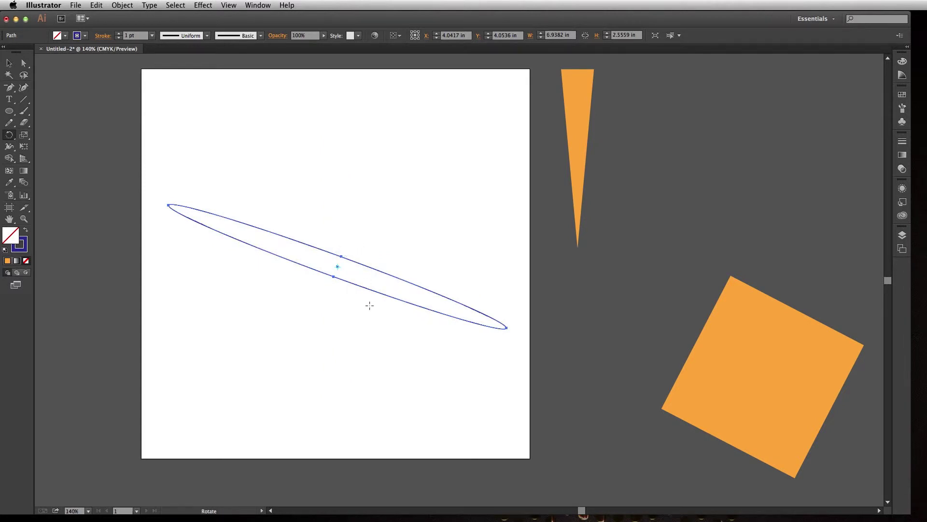
key("super+z")
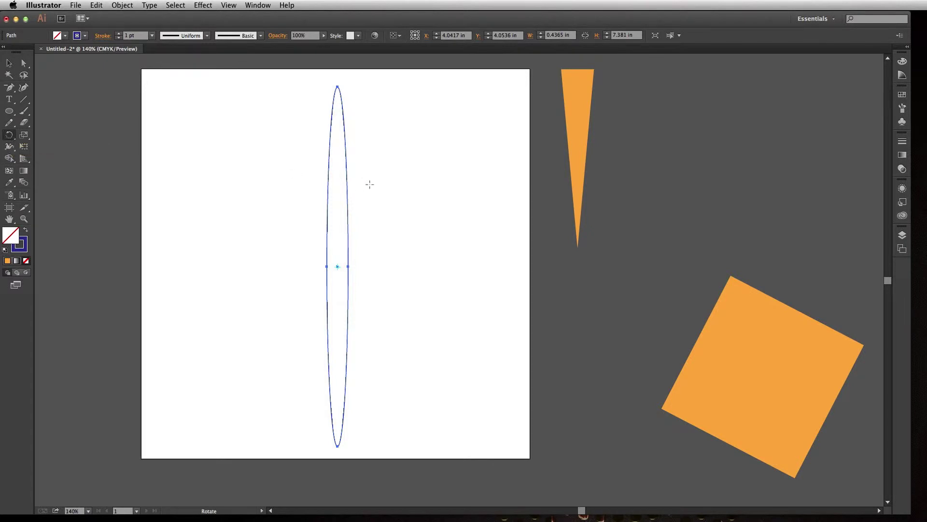
Create a 10° rotated copy of the ellipse in the Rotate dialog, checking the preview first
double_click(8, 137)
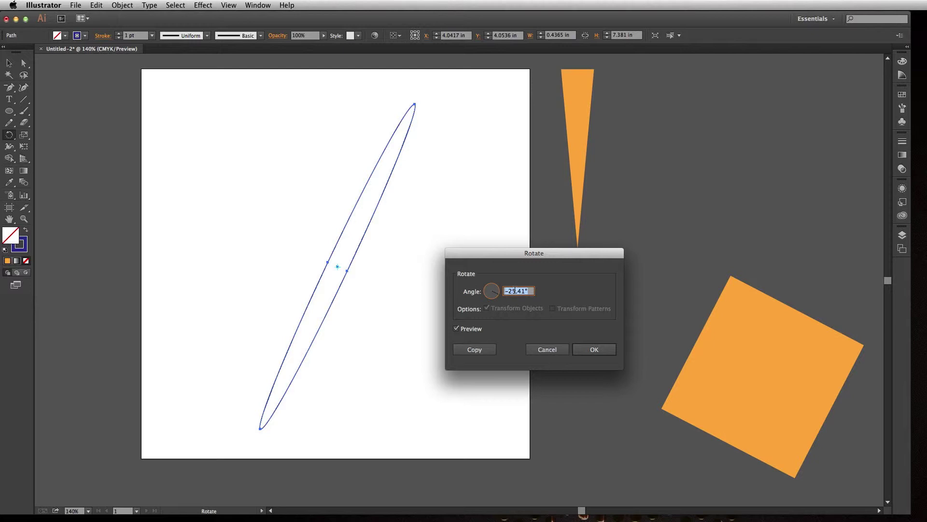
type("10")
left_click(470, 329)
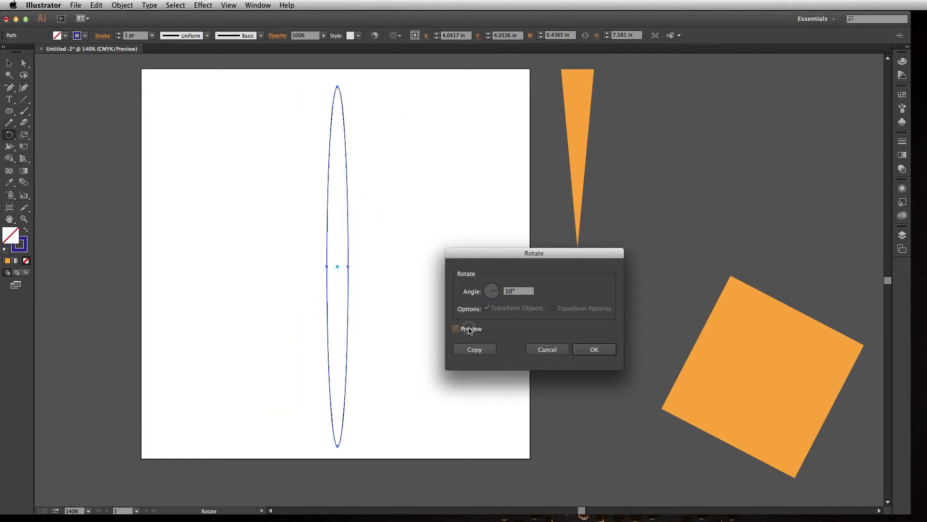
left_click(468, 330)
left_click(468, 330)
left_click(469, 330)
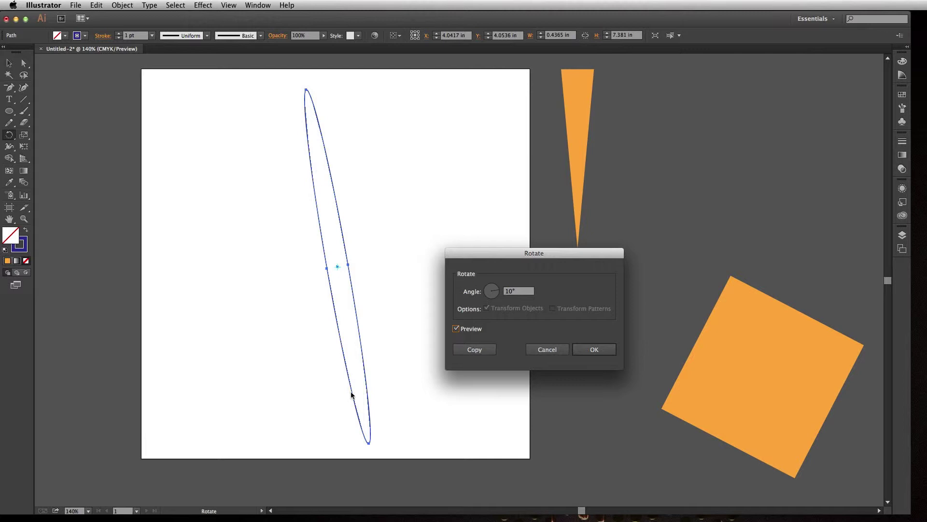
left_click(468, 329)
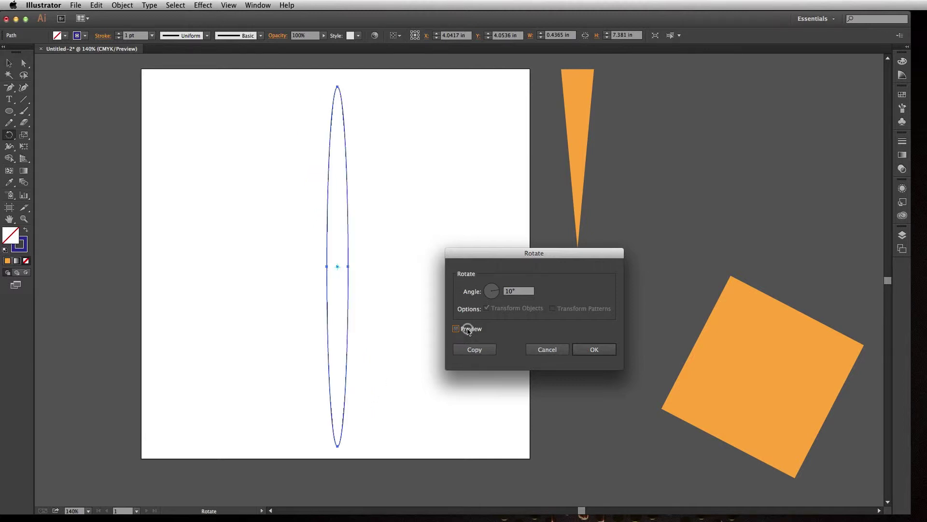
left_click(468, 330)
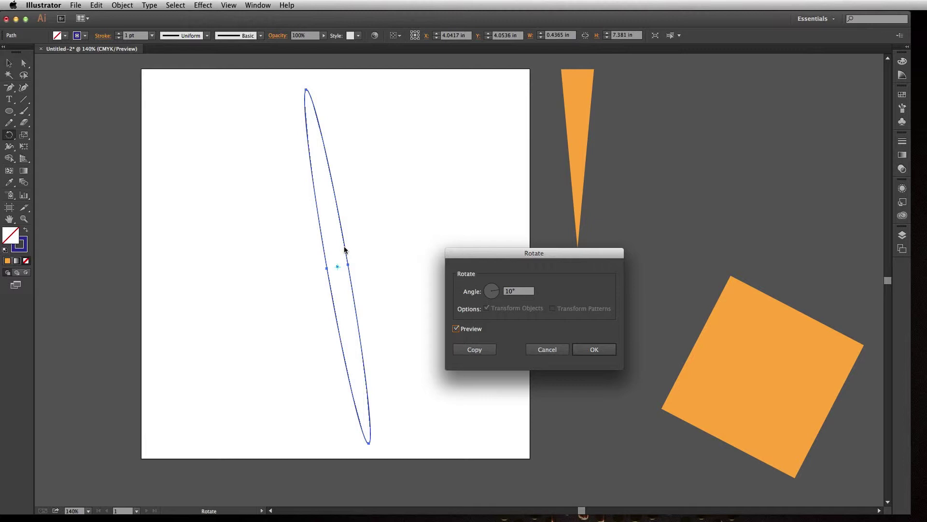
left_click(475, 350)
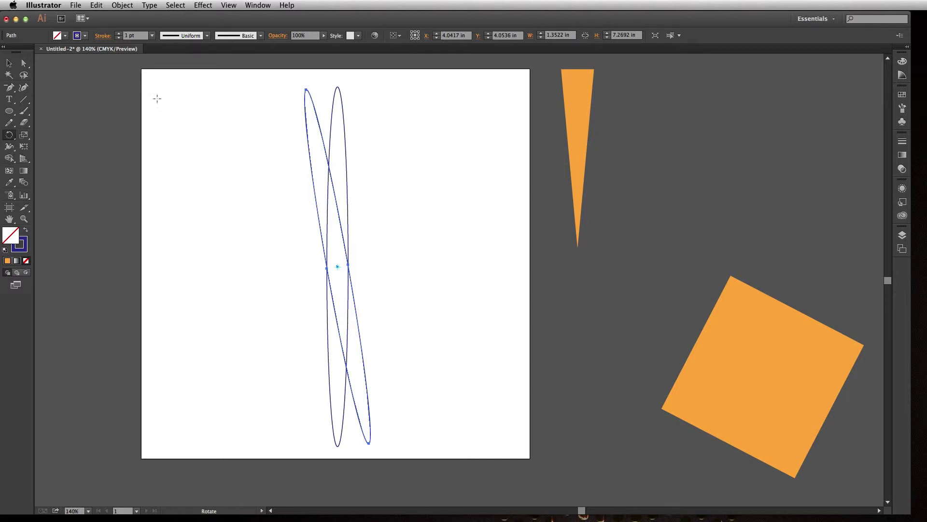
Repeat the 10° rotate-copy with Transform Again and Cmd+D until the ellipse flower is complete
left_click(146, 5)
mouse_move(129, 6)
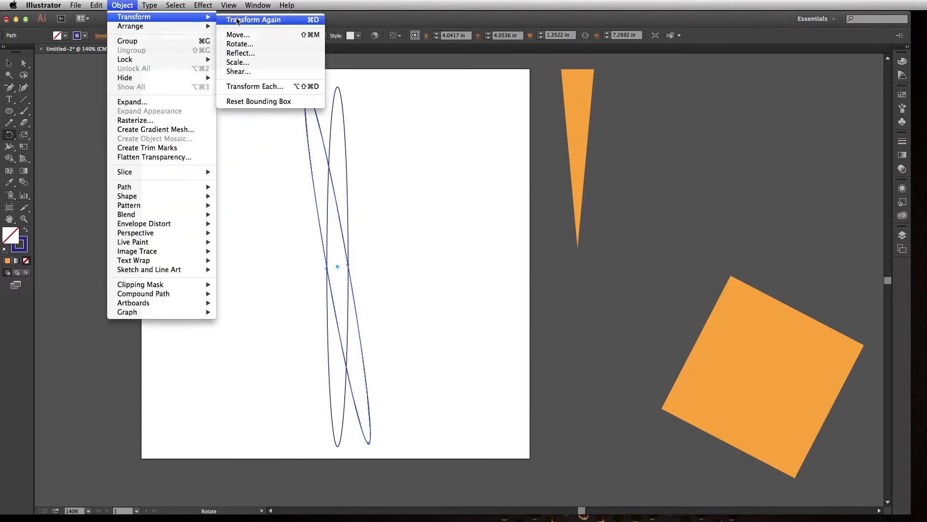
left_click(312, 20)
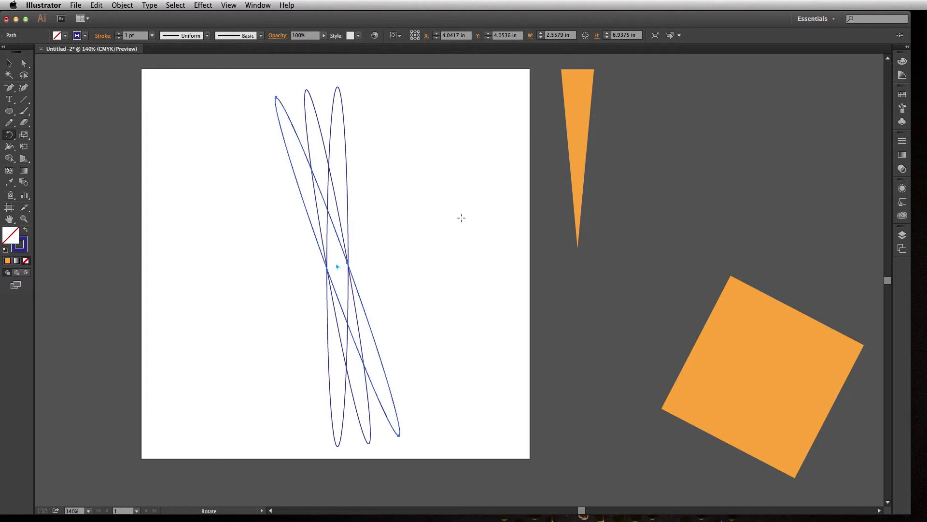
key("super+d")
key("super+d")
key("super+d")
key("super+d")
key("super+d")
key("super+d")
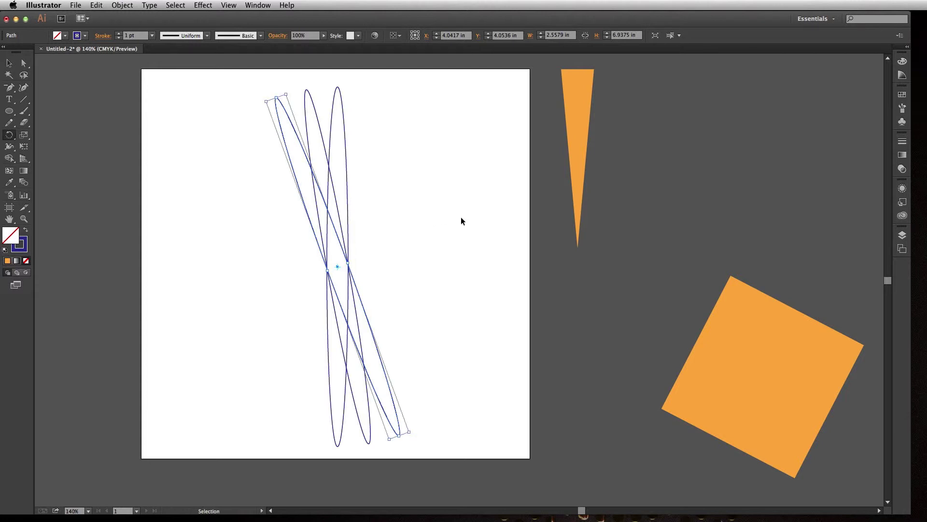
key("super+d")
key("super+d")
key("super+d")
key("super+d")
key("super+d")
key("super+d")
key("super+d")
key("super+d")
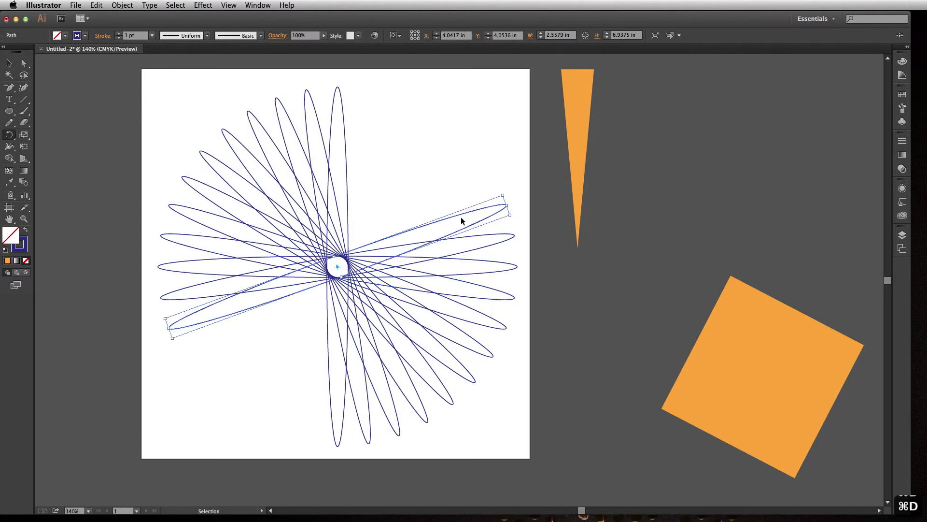
key("super+d")
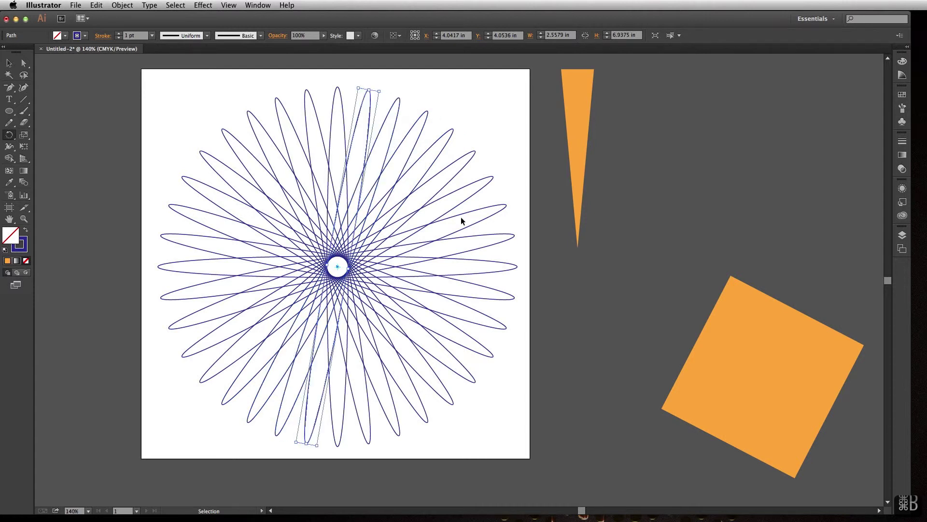
Marquee-select every ellipse of the flower and delete them
key("v")
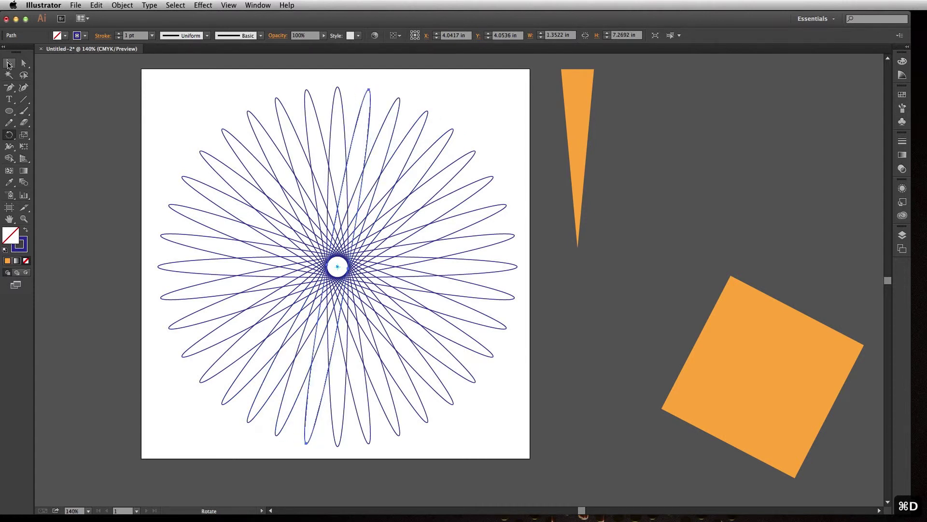
left_click(115, 81)
left_click_drag(193, 100, 490, 409)
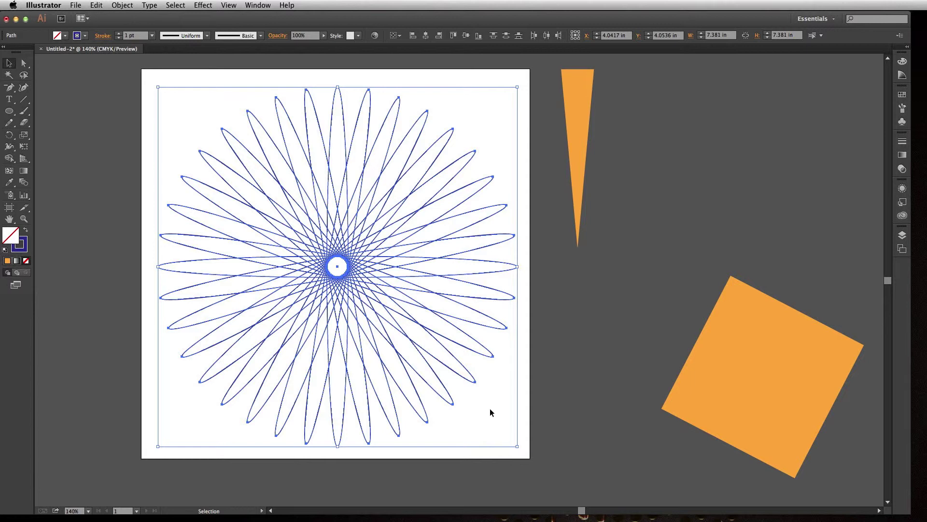
left_click(550, 391)
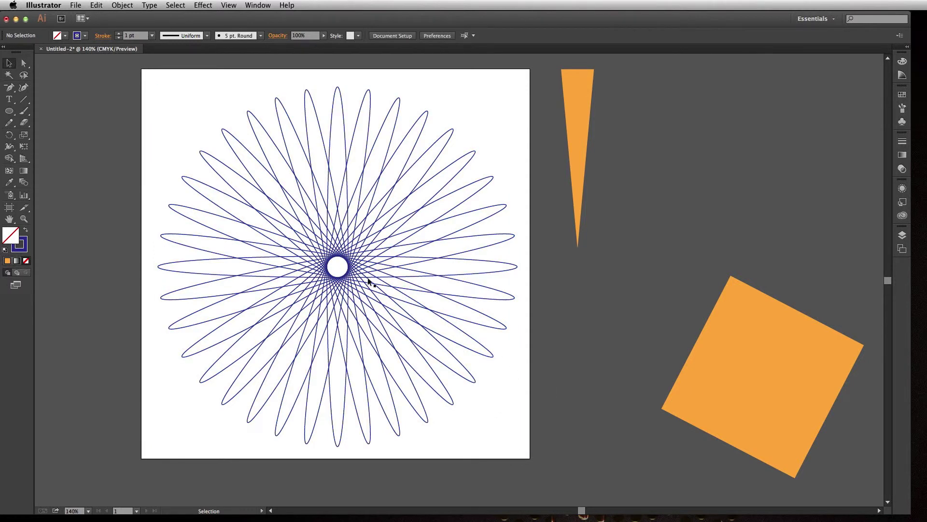
left_click(198, 351)
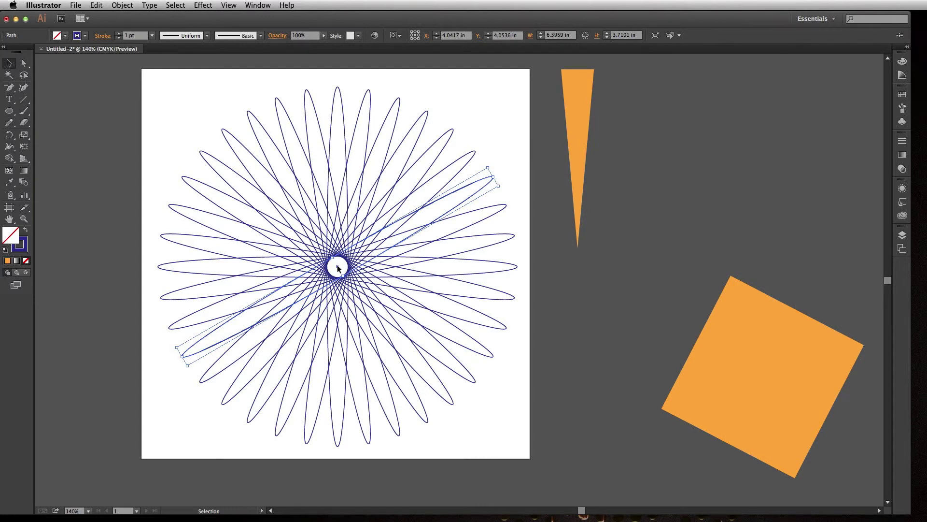
left_click_drag(168, 93, 459, 438)
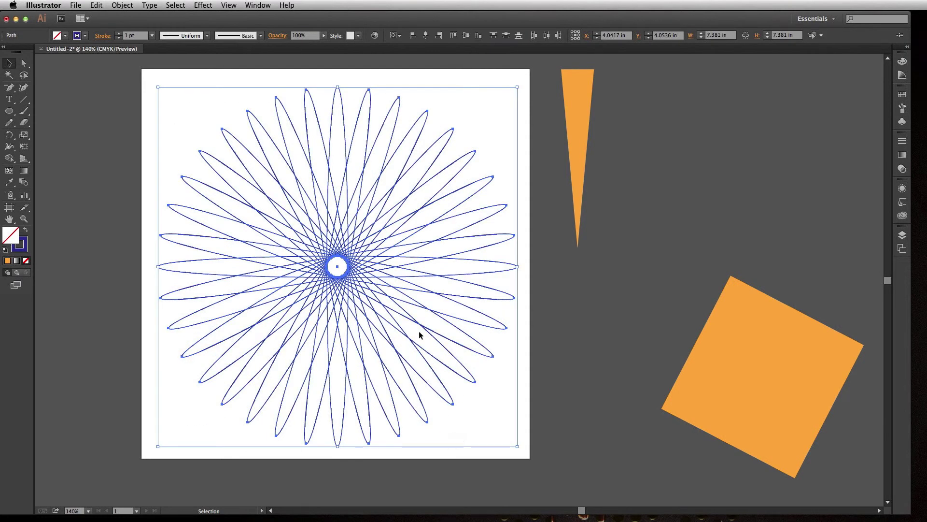
key("Delete")
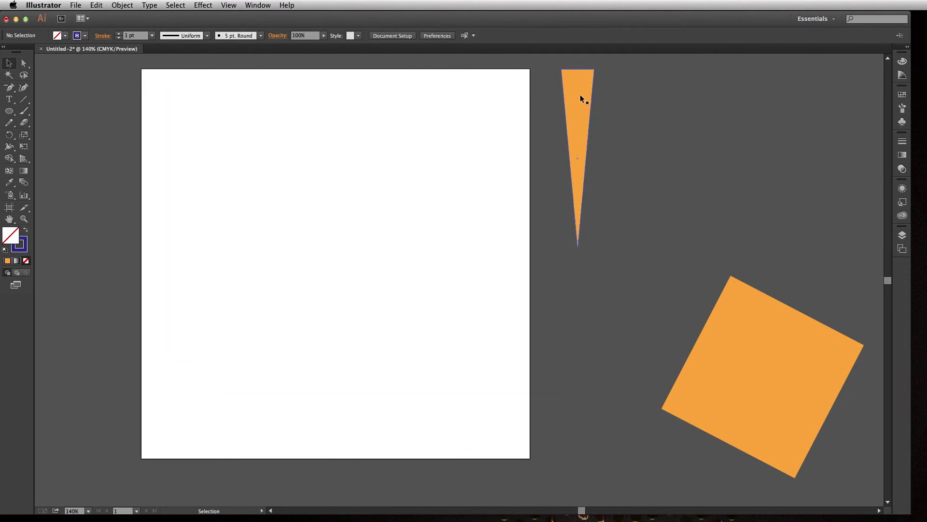
Move the orange triangle to the artboard top and Rotate around its bottom tip
left_click_drag(581, 96, 328, 106)
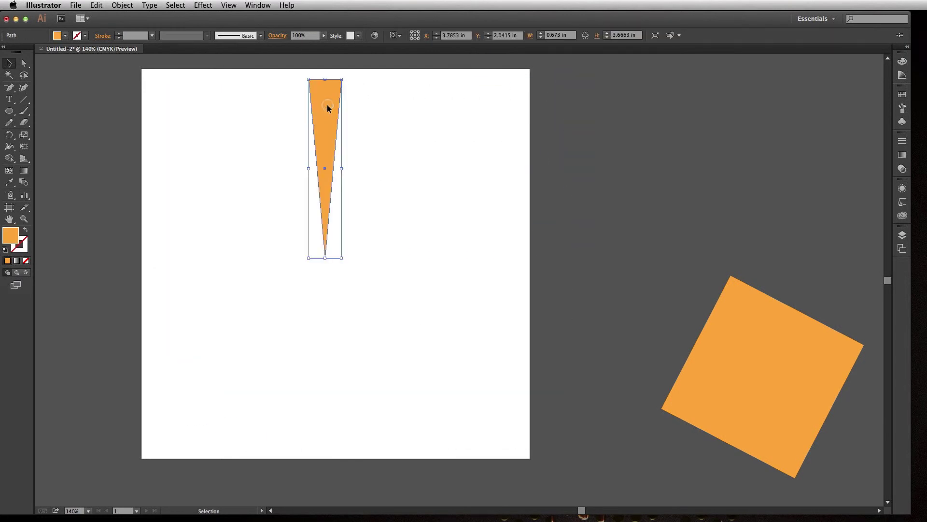
left_click(10, 136)
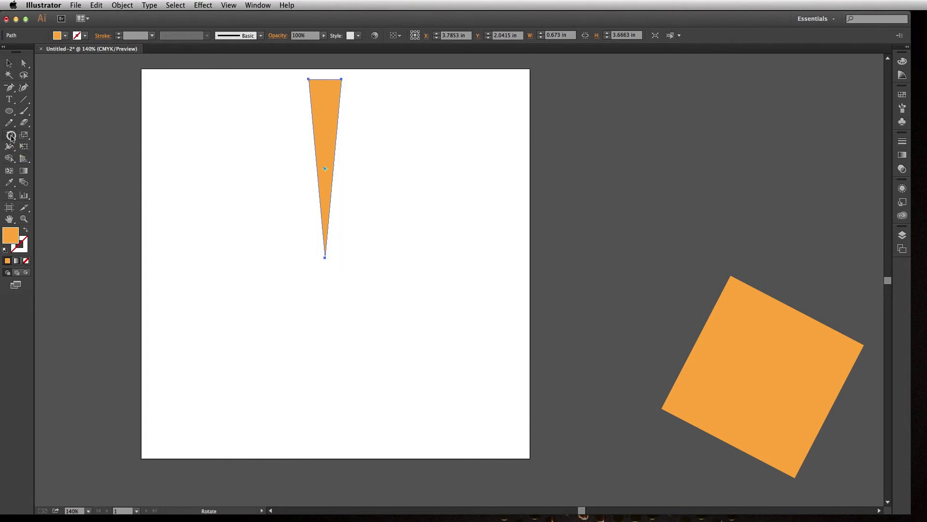
left_click(324, 258, "alt")
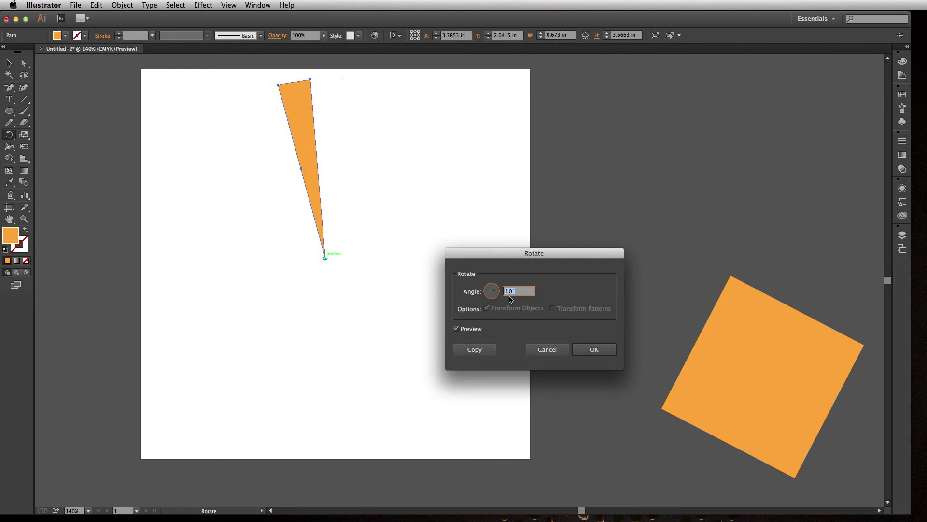
Copy the triangle rotated 15° around its bottom tip, then repeat with Cmd+D to fan it out
type("15")
left_click(474, 329)
left_click(475, 330)
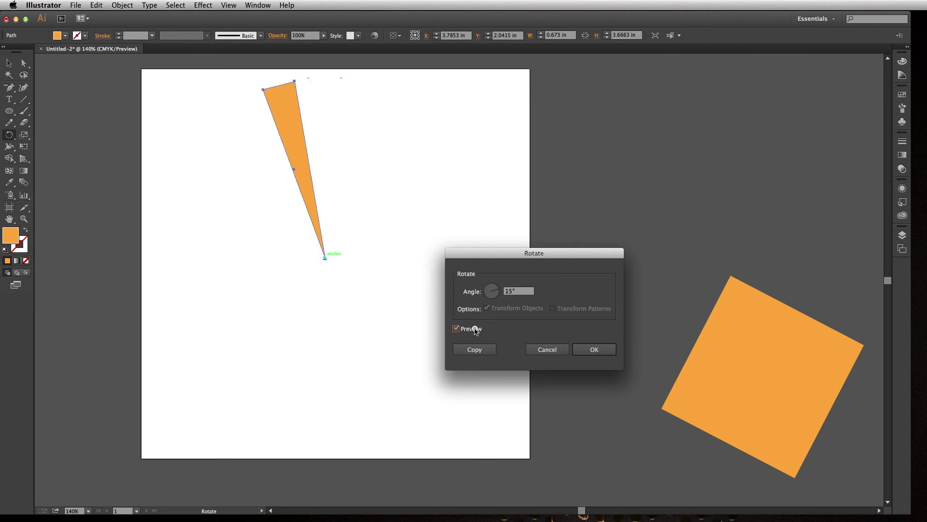
left_click(475, 330)
left_click(475, 330)
left_click(479, 349)
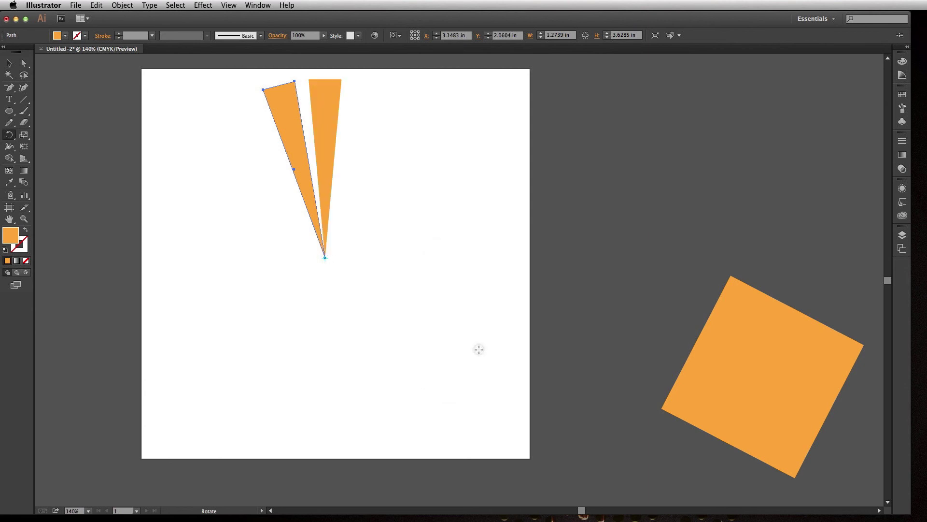
key("super+d")
key("super+d")
key("super+d")
key("super+d")
key("super+d")
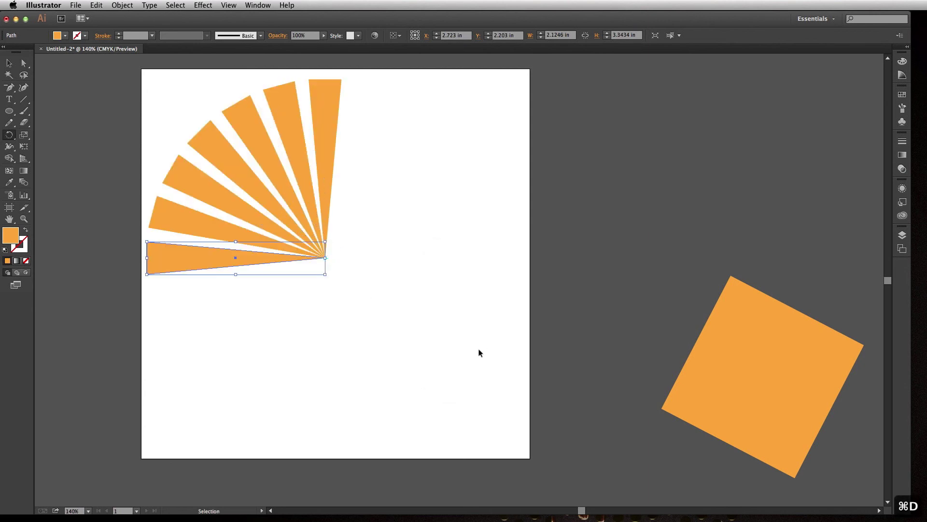
key("super+d")
key("super+d")
key("super+d")
key("super+d")
key("super+d")
key("super+d")
key("super+d")
key("super+d")
key("super+d")
key("super+d")
key("super+d")
key("super+d")
key("super+d")
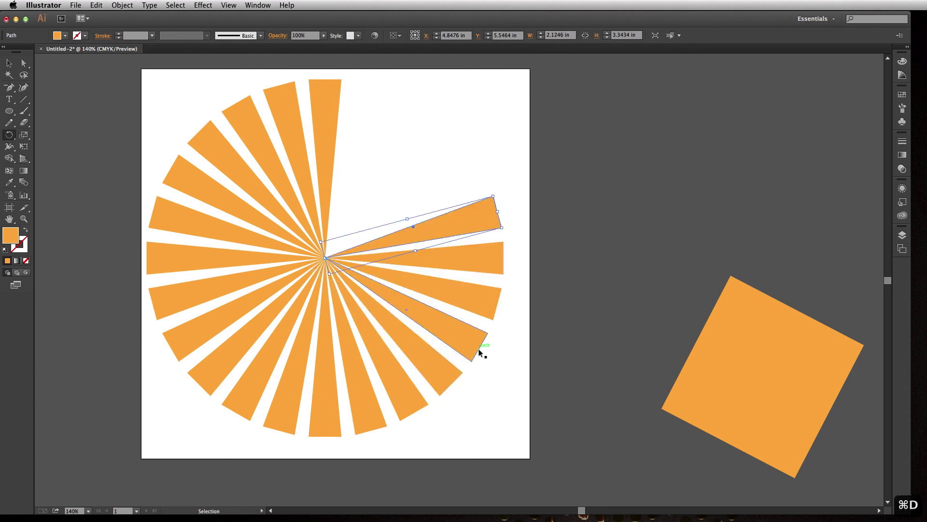